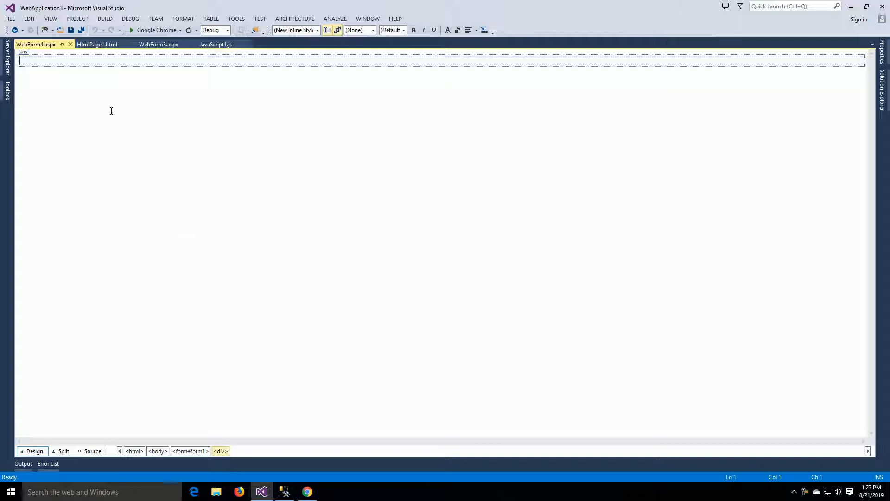
Add a GridView control to the empty div of WebForm4.aspx
click(8, 91)
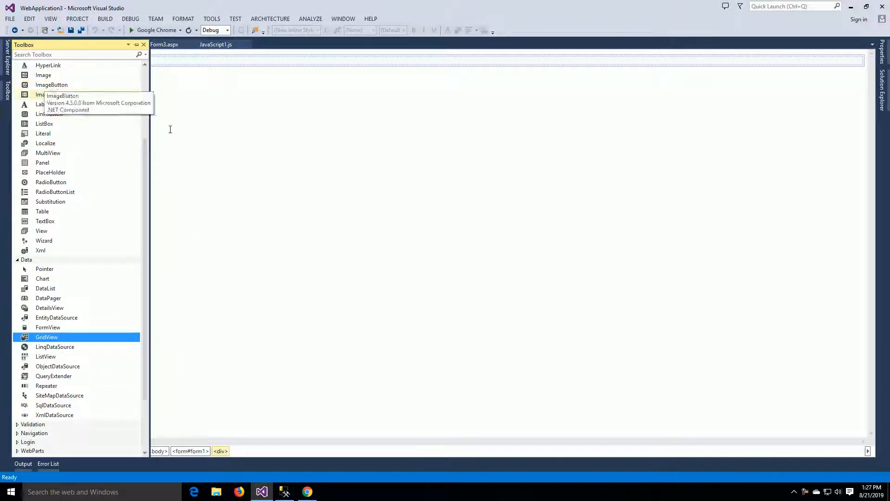
mouse_move(146, 151)
mouse_down()
mouse_move(143, 69)
mouse_move(145, 148)
mouse_up()
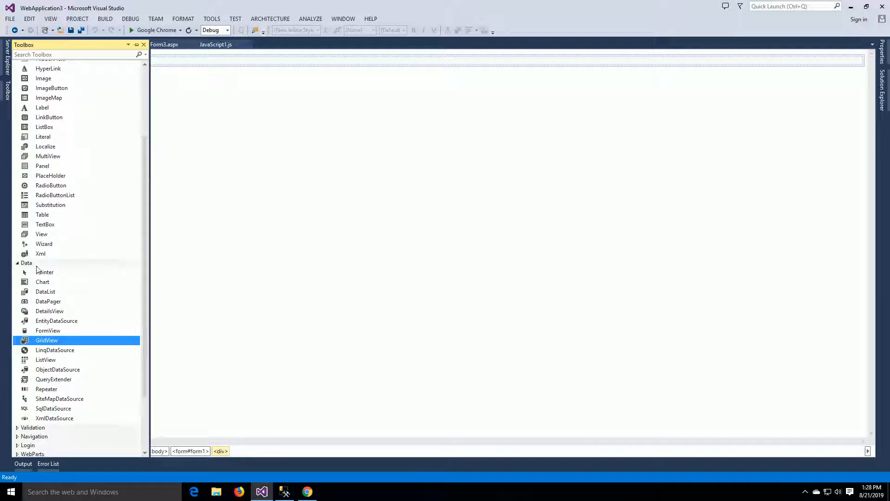
drag(67, 342, 240, 209)
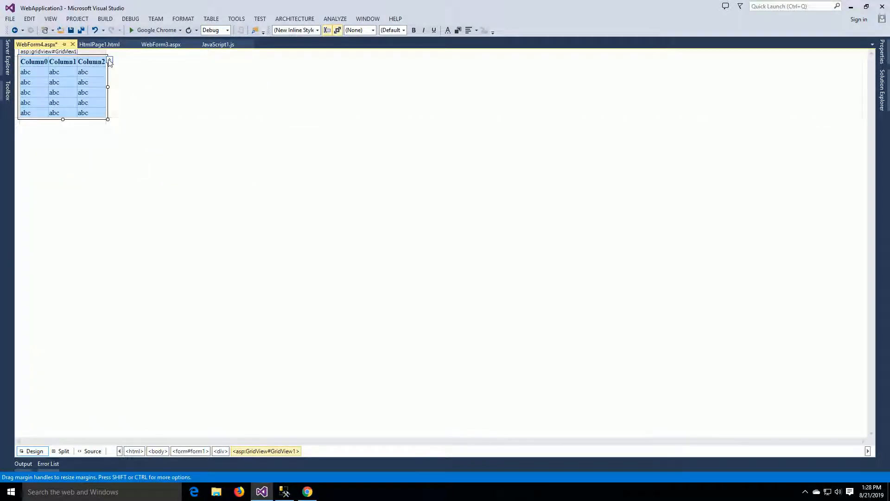
Create a new SQL Database data source for the GridView with the ID SqlDataSource1
click(109, 60)
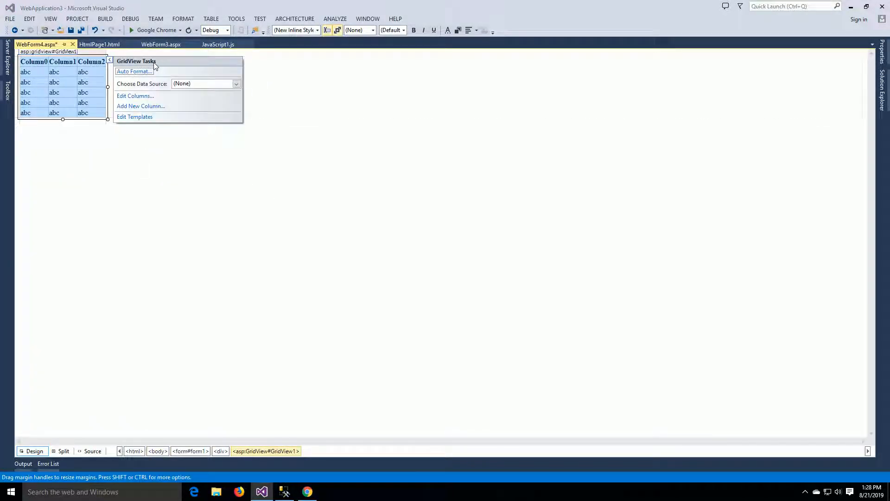
click(236, 85)
click(208, 100)
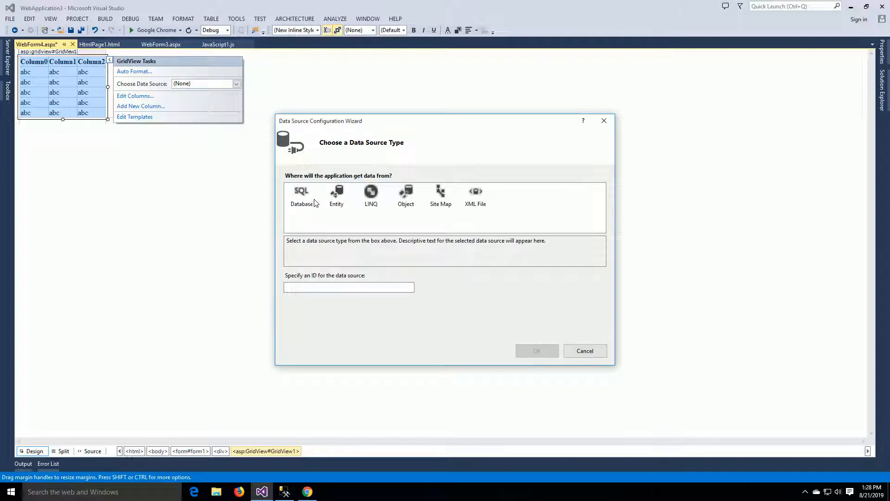
click(309, 203)
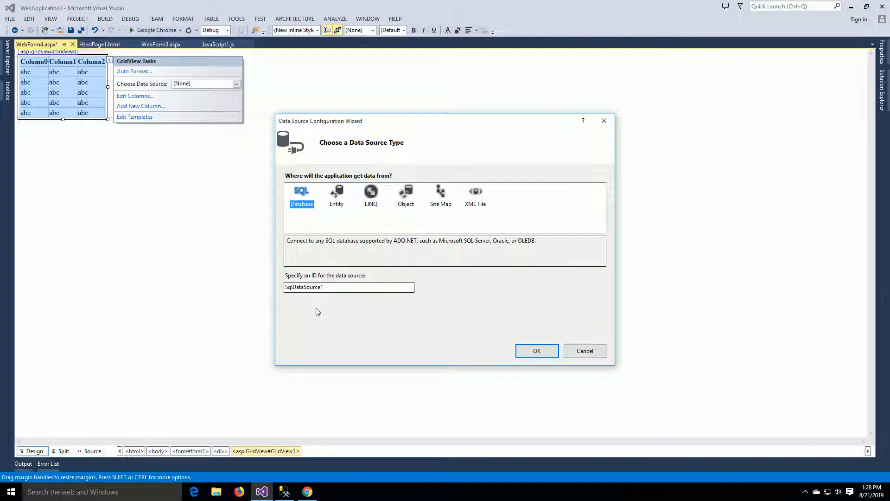
click(538, 353)
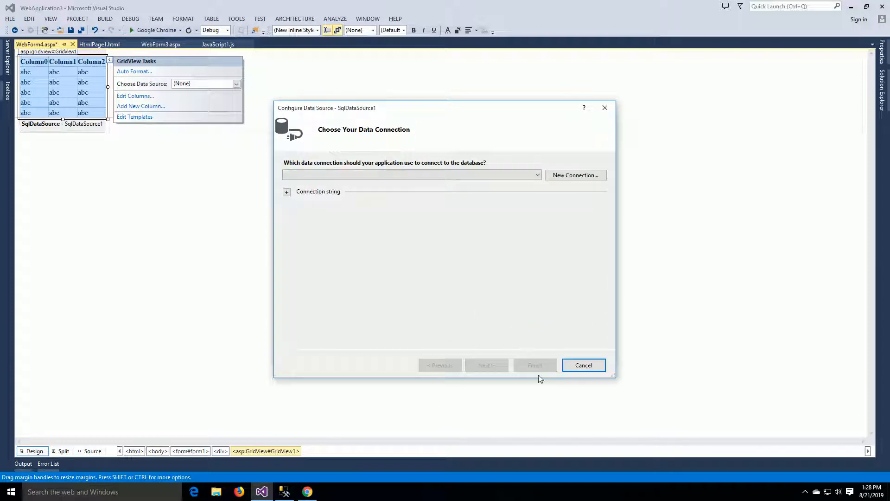
Start a new Microsoft SQL Server connection with the option to always use this selection turned off
click(575, 177)
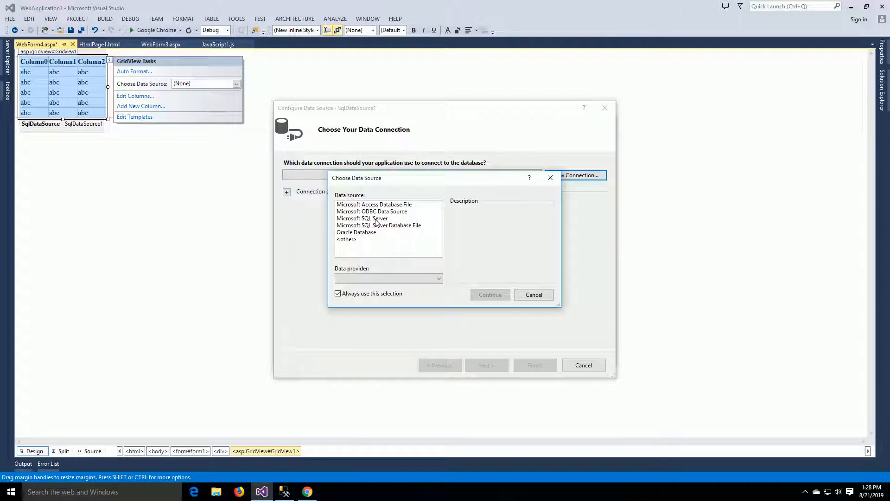
click(377, 219)
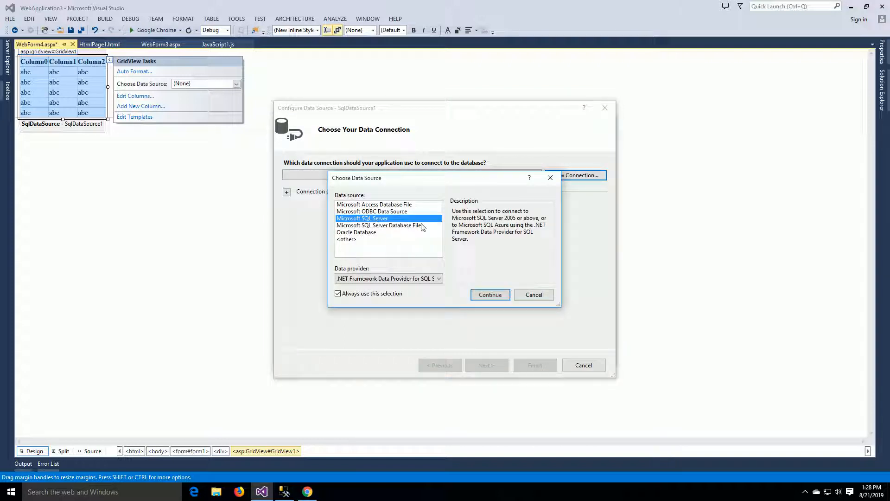
click(363, 297)
click(486, 298)
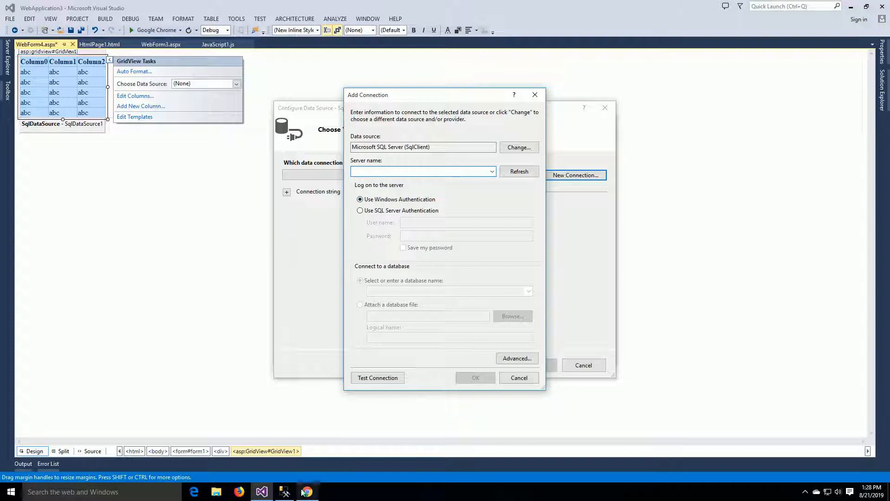
Switch to SQL Server Management Studio and copy the server name from the Connect to Server dialog, leaving without connecting
click(285, 491)
click(31, 74)
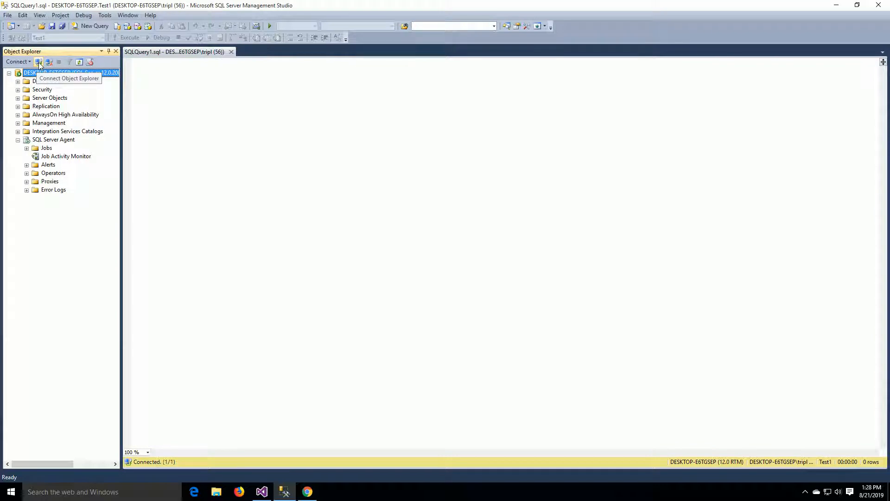
click(39, 62)
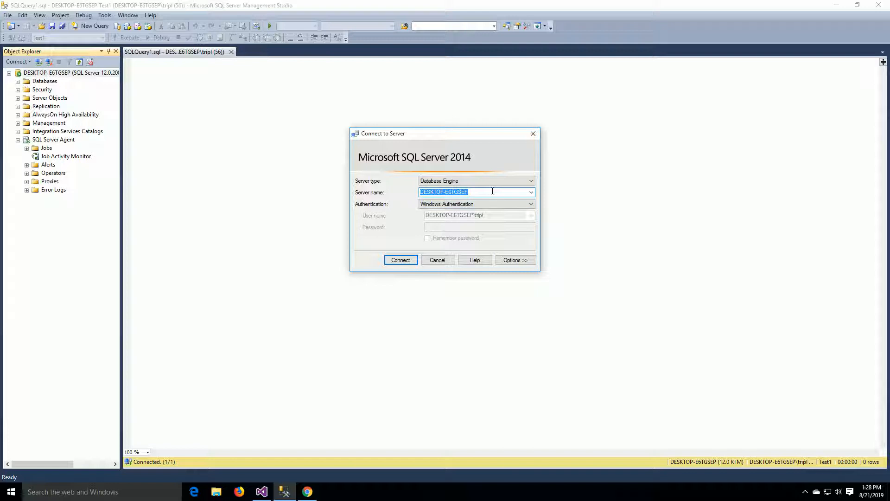
key(BackSpace)
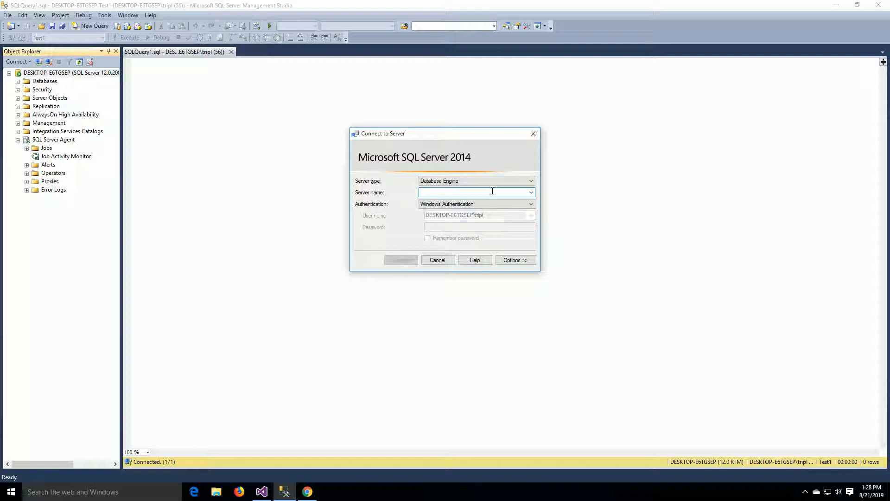
click(438, 261)
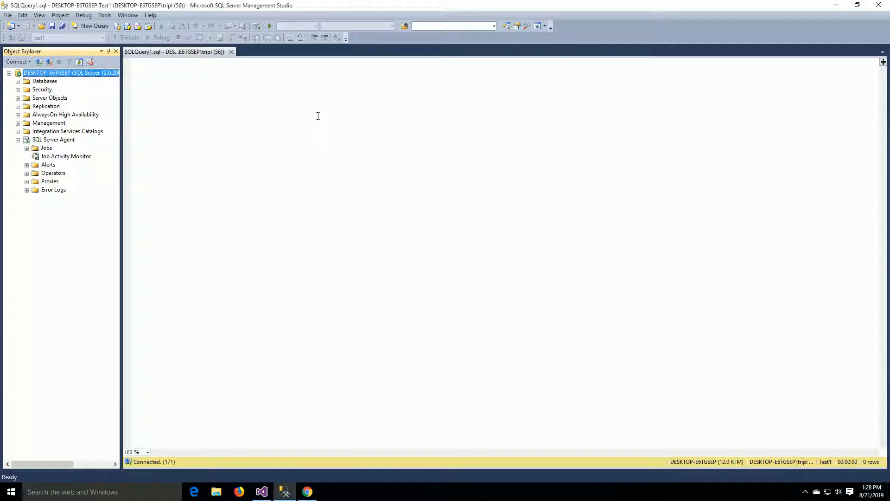
Back in Visual Studio, set the connection's server name to DESKTOP-E6TGSEP and choose the Test1 database
click(307, 491)
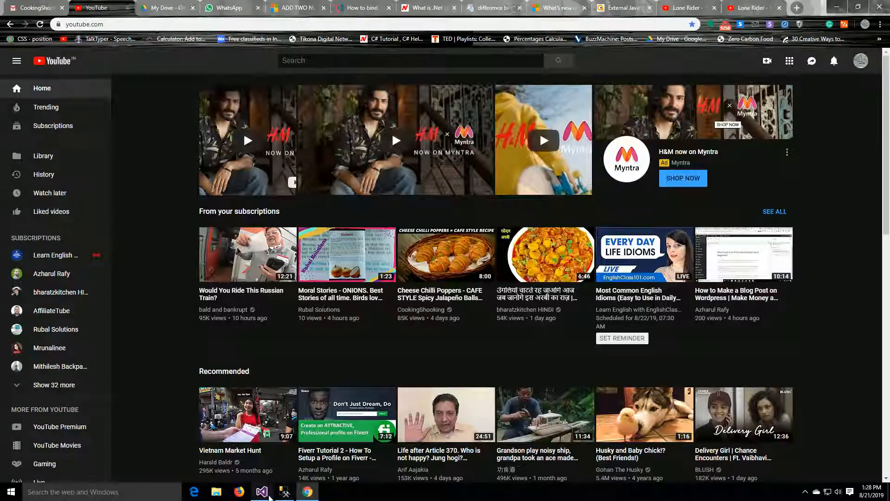
click(262, 492)
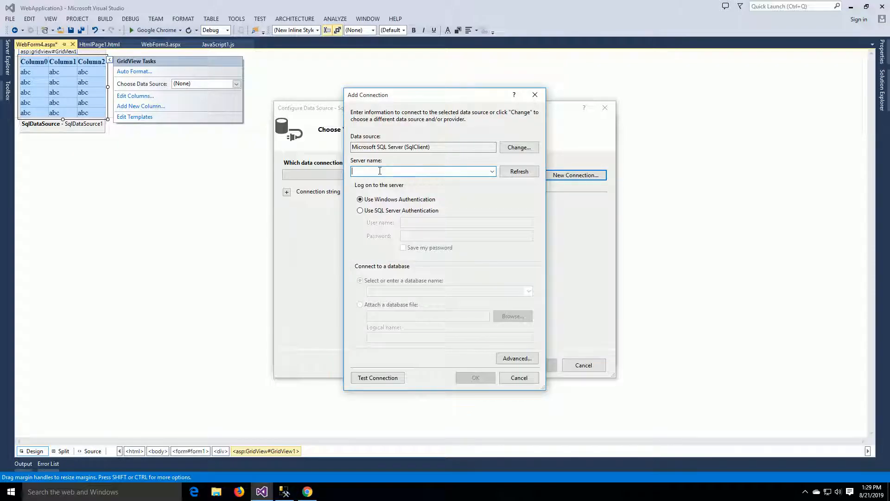
text(DESKTOP-E6TGSEP)
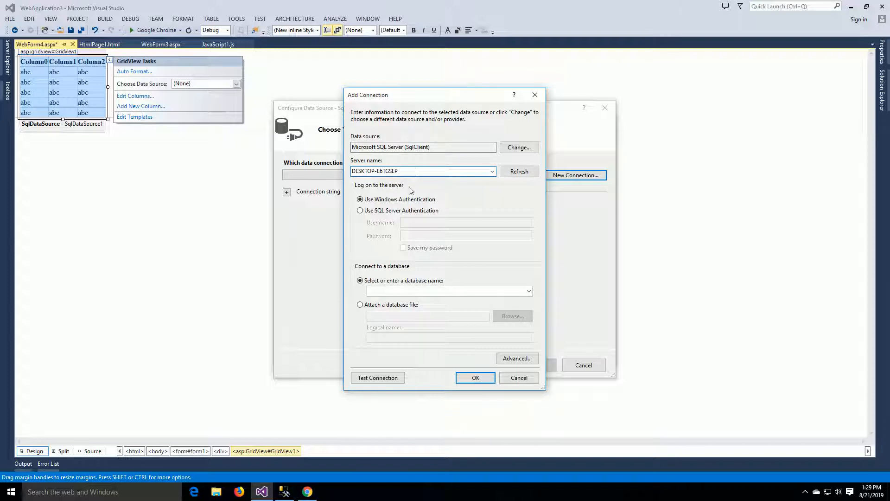
click(375, 291)
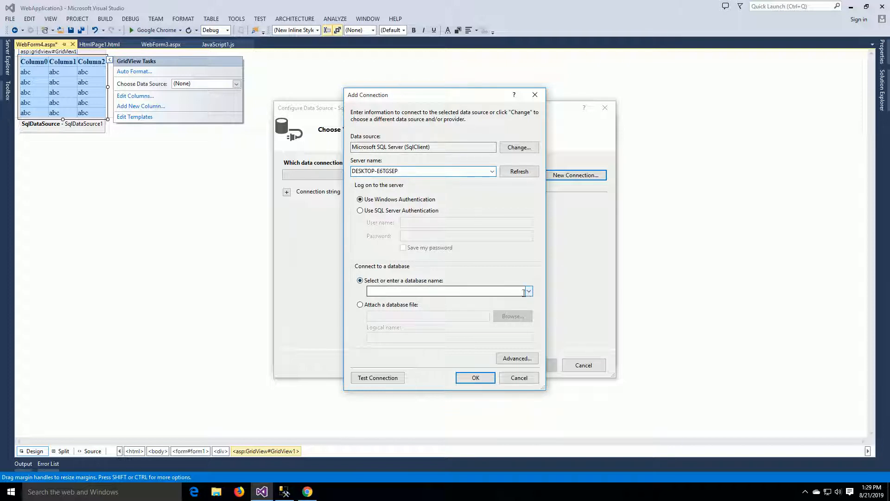
click(529, 291)
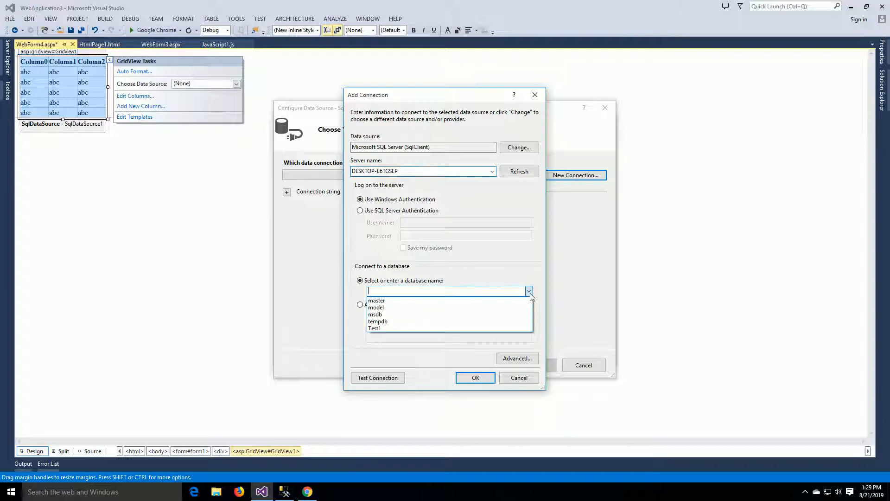
click(388, 328)
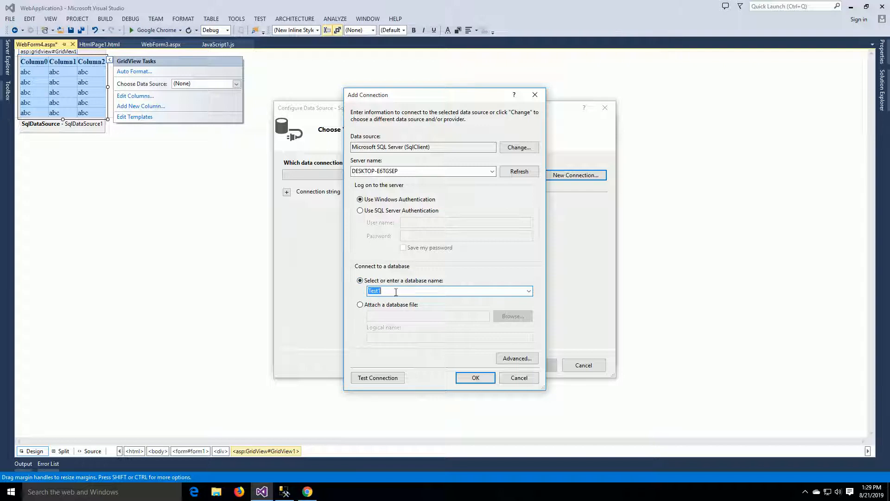
click(531, 292)
click(532, 292)
Test the connection to the Test1 database and accept it as the data source's connection
click(378, 378)
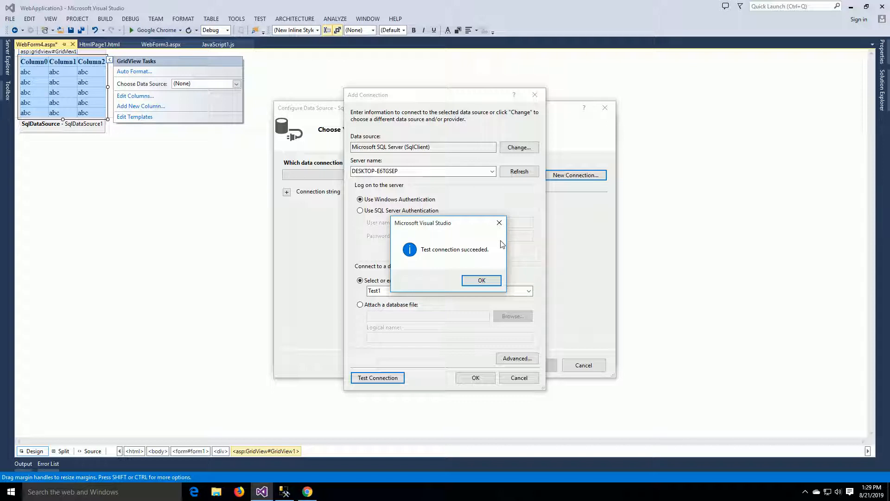
click(482, 280)
click(476, 378)
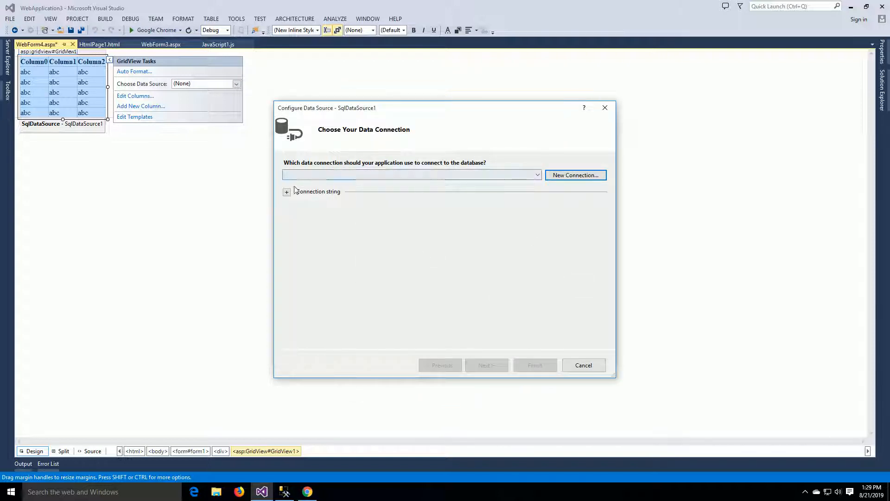
click(546, 176)
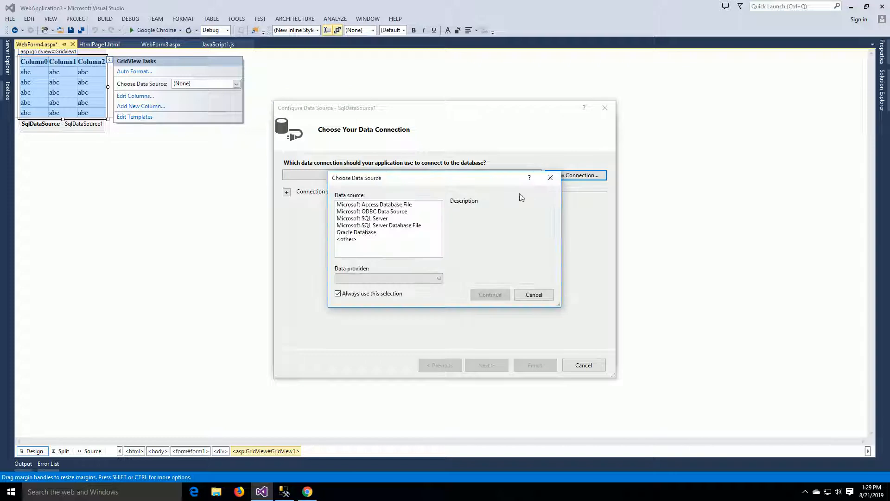
click(534, 295)
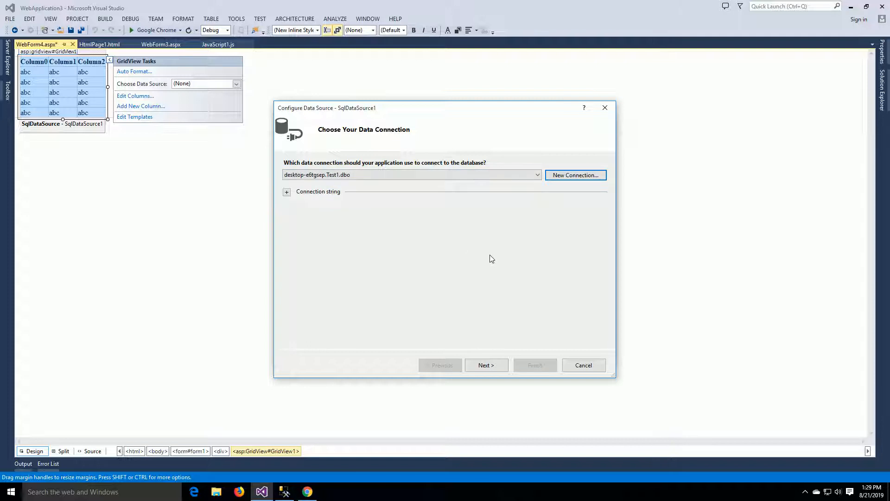
Use the desktop-e6tgsep.Test1.dbo connection and toggle saving it as Test1ConnectionString in the application configuration file
click(485, 367)
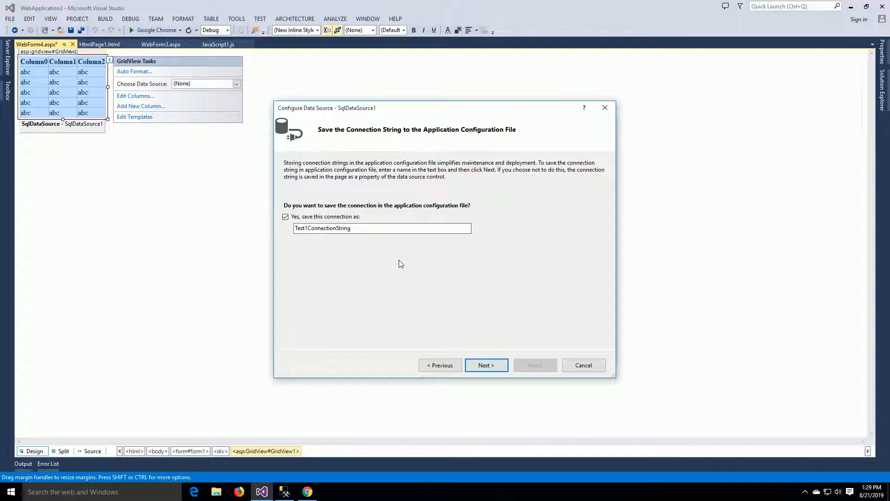
click(286, 217)
click(506, 366)
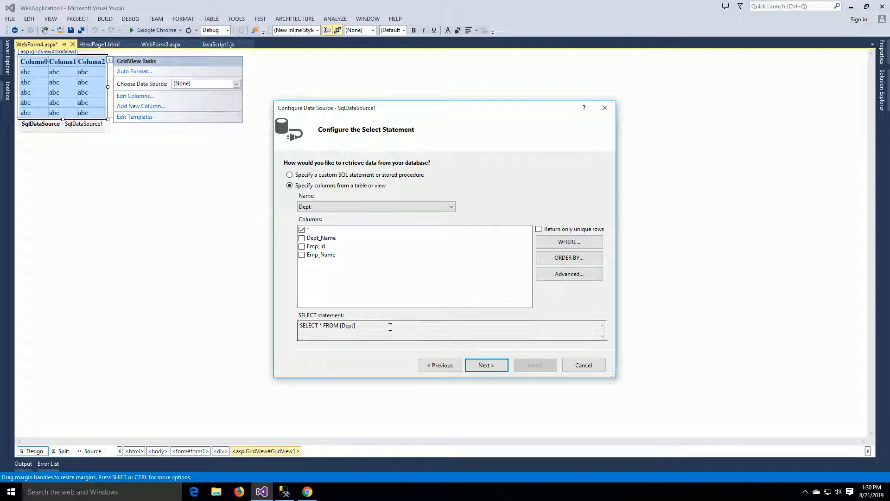
Retrieve all columns from the Dept table, testing the query before finishing the data source configuration
click(486, 367)
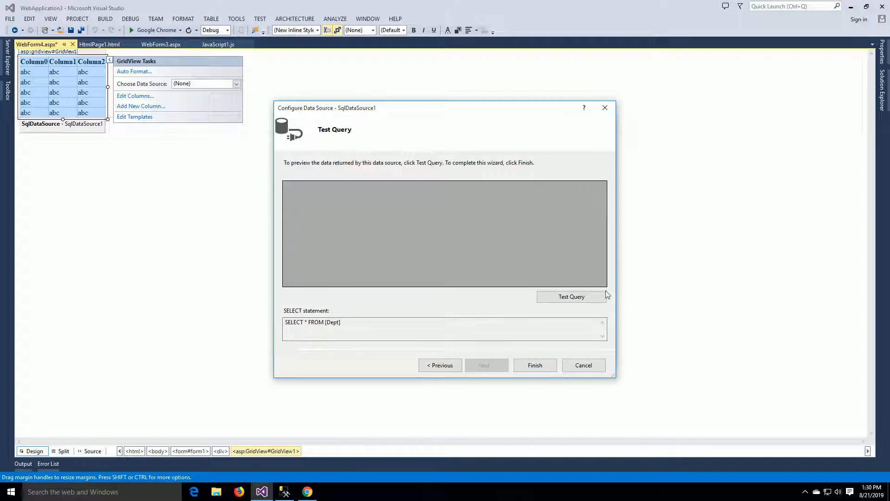
click(585, 301)
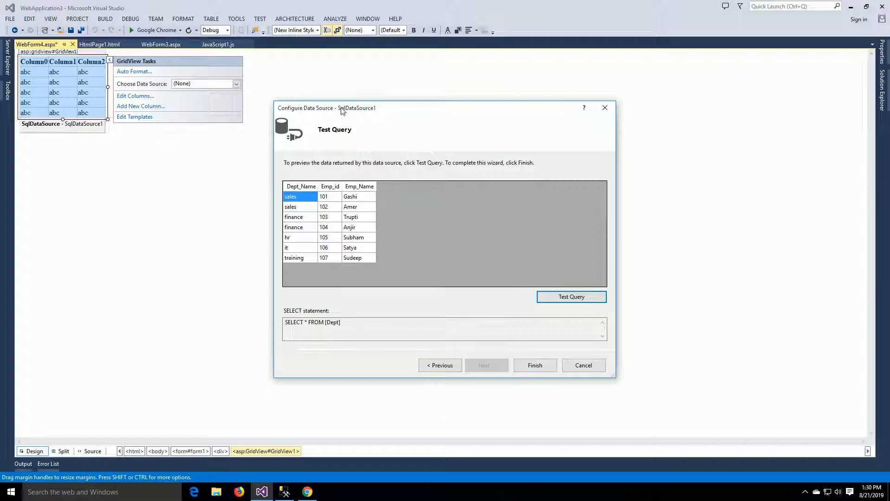
click(534, 366)
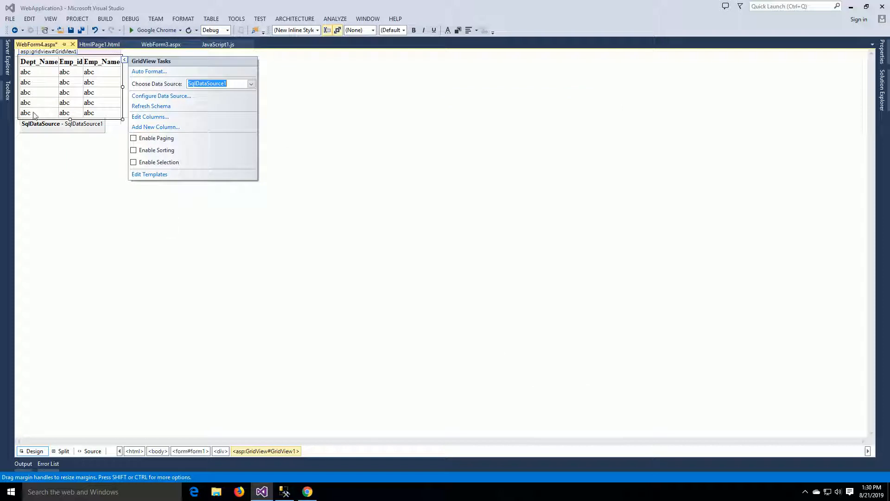
click(122, 176)
click(51, 83)
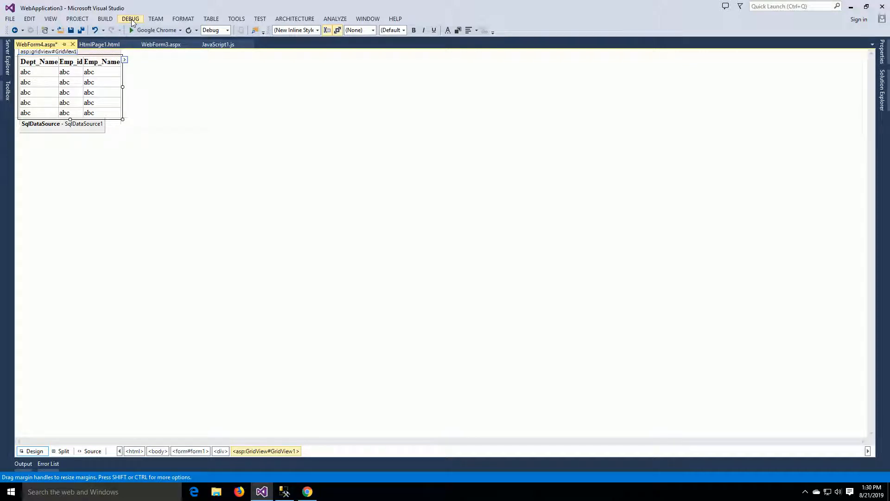
Try running the web application in the browser, close its page and return to Visual Studio
click(132, 20)
click(148, 62)
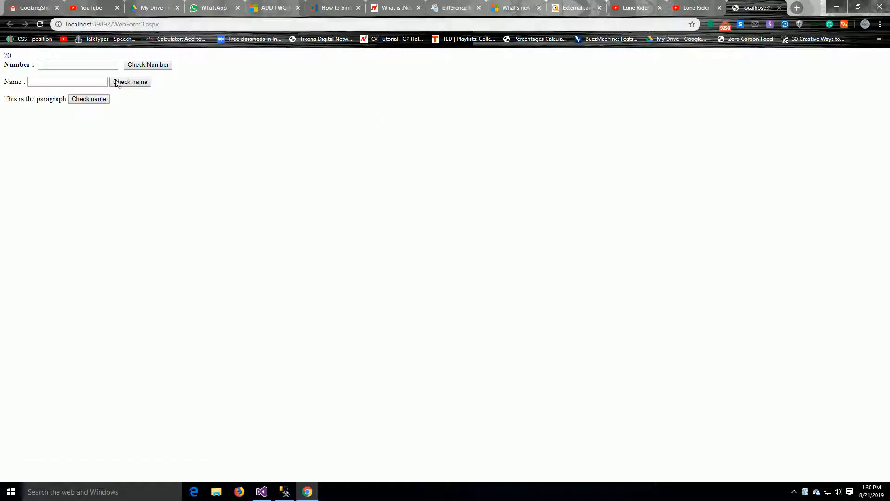
click(780, 8)
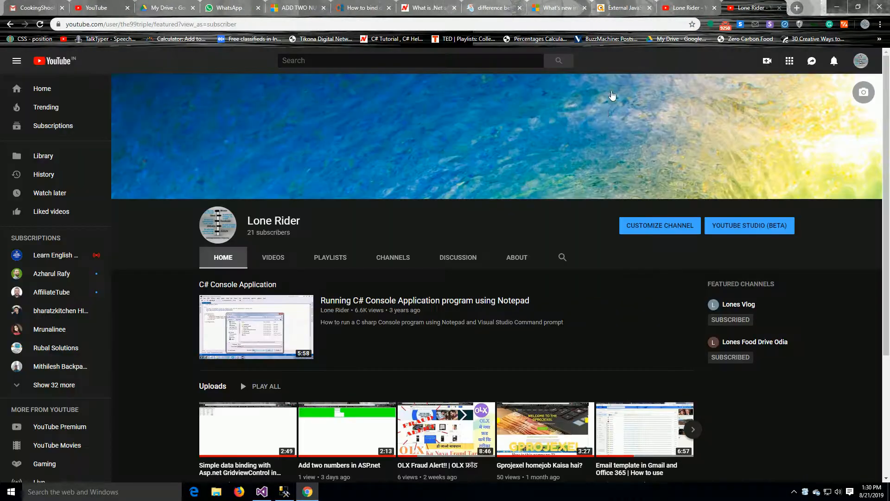
click(263, 492)
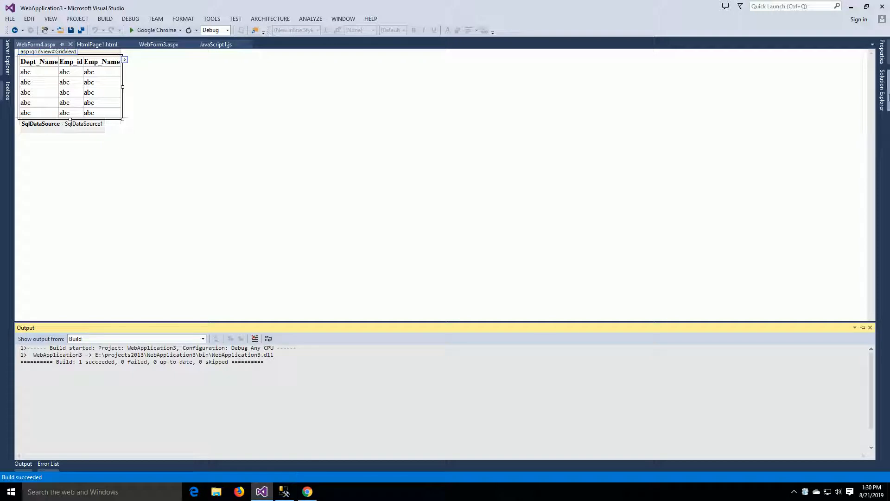
Set WebForm4.aspx as the start page and run the web application in the browser
click(883, 86)
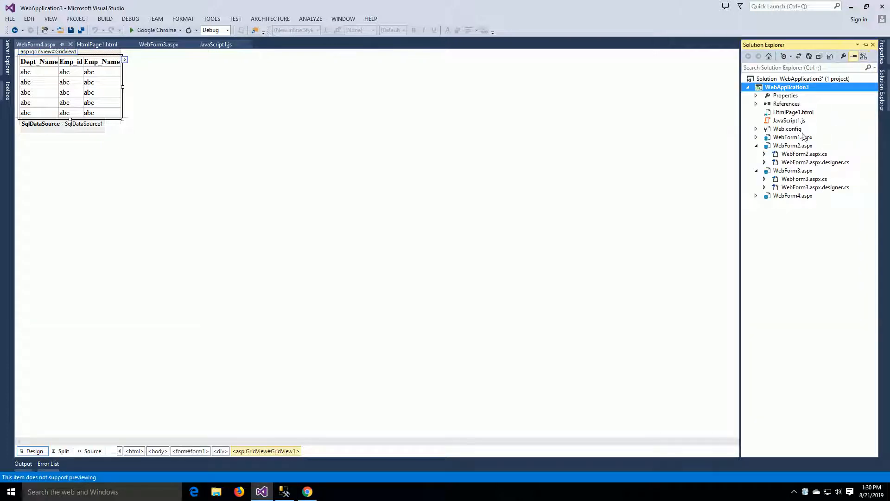
right_click(796, 195)
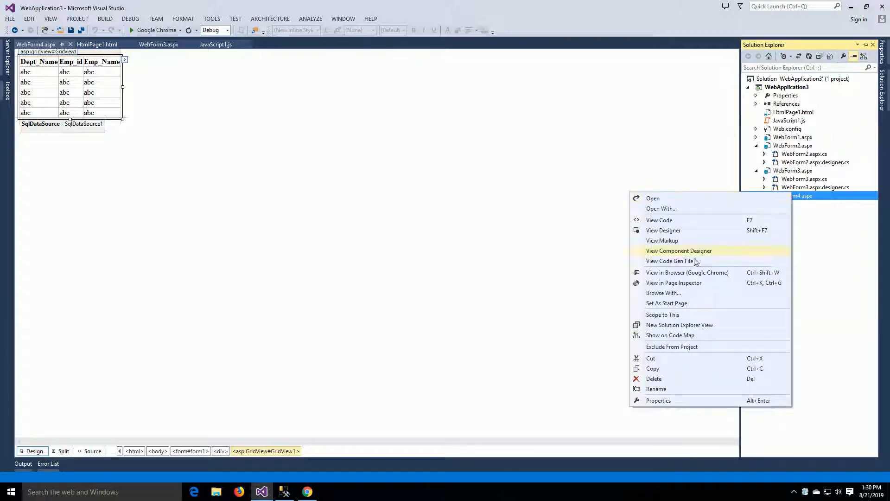
click(683, 304)
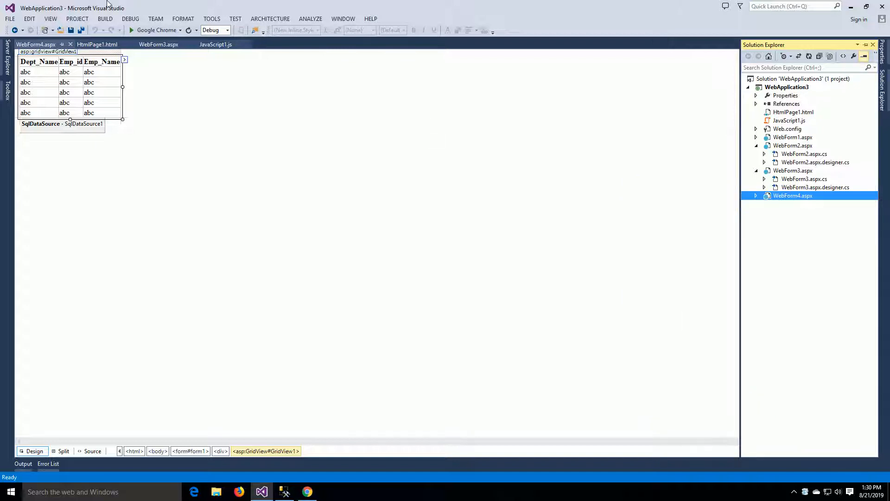
click(127, 21)
click(158, 70)
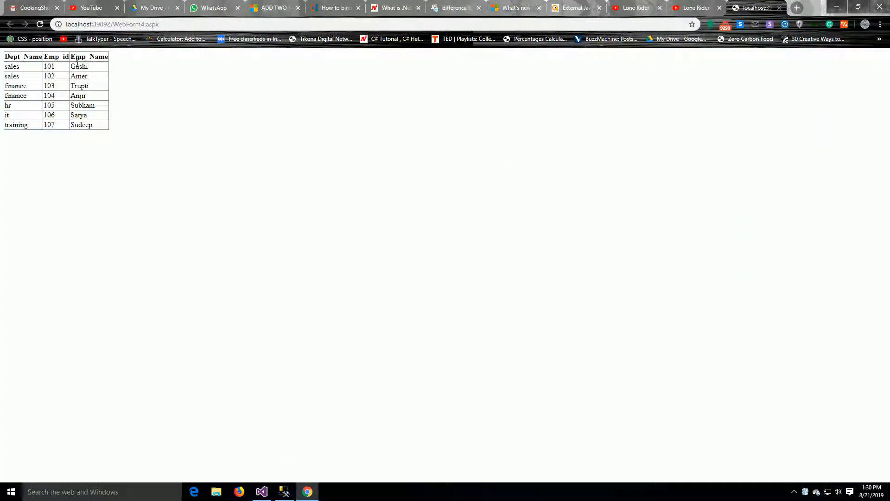
click(806, 491)
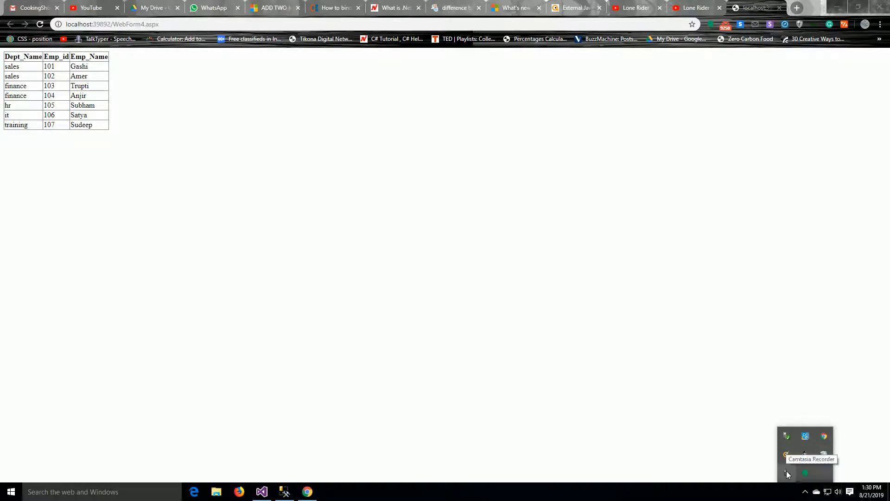